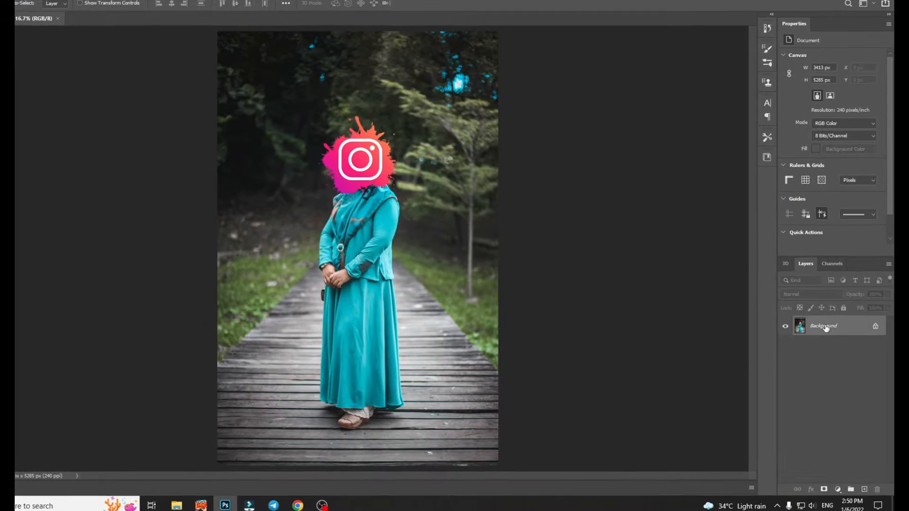
Step: Duplicate the Background layer within IMG_0039.jpg, keeping the name Background copy
{"action": "right_click", "coordinate": [845, 332]}
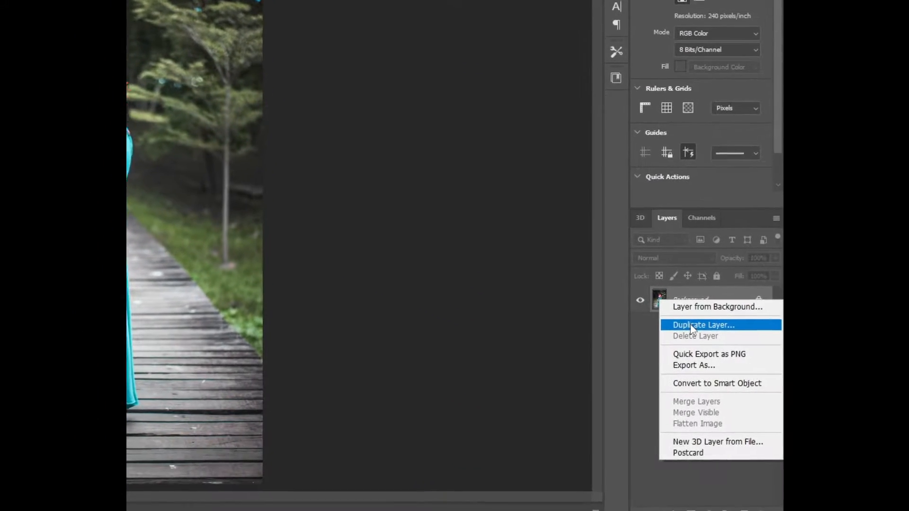
{"action": "left_click", "coordinate": [790, 338]}
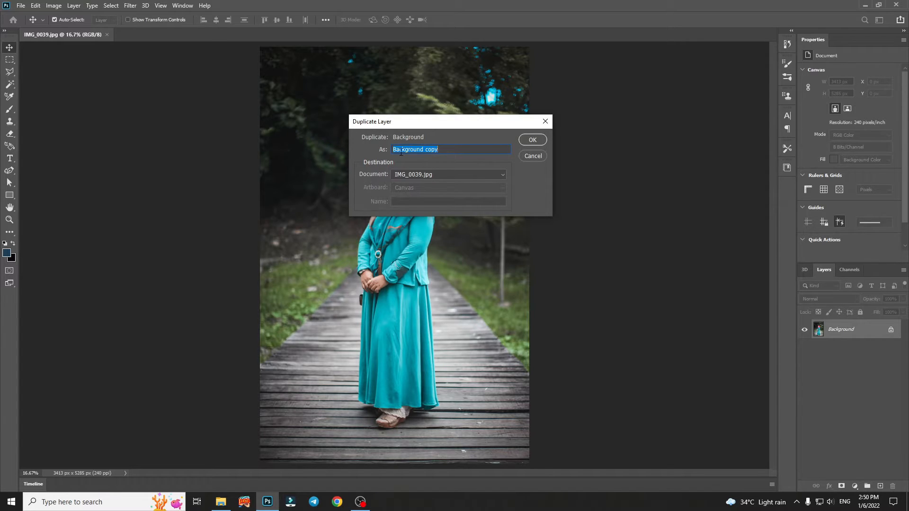
{"action": "left_click", "coordinate": [531, 140]}
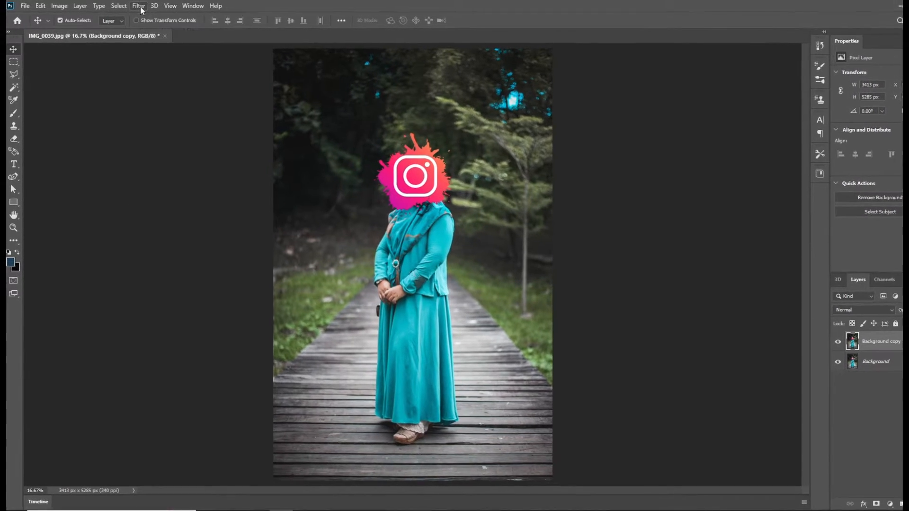
Step: Open the Liquify filter on the Background copy layer and set the Forward Warp brush size to 609
{"action": "left_click", "coordinate": [139, 6]}
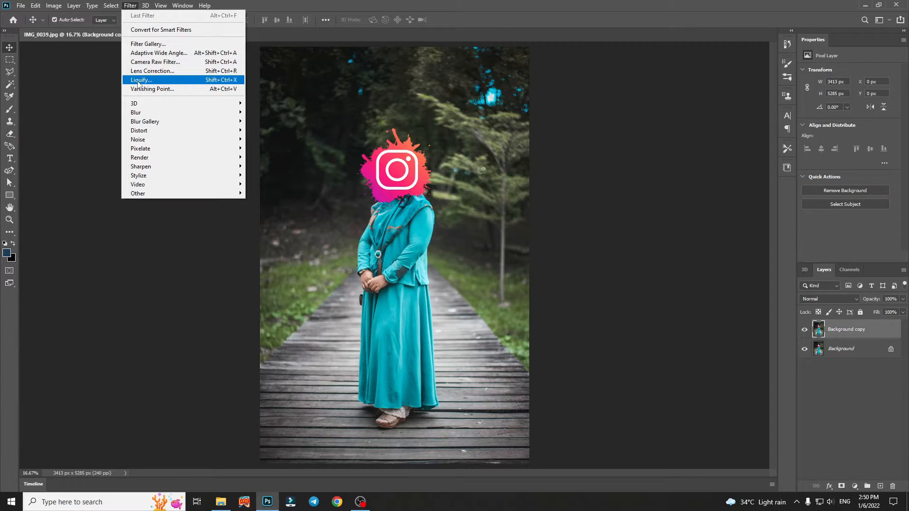
{"action": "left_click", "coordinate": [137, 80]}
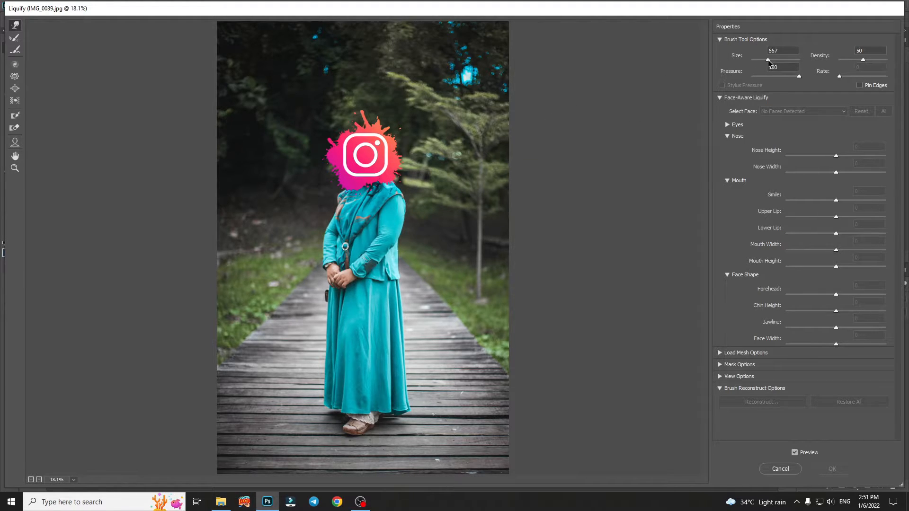
{"action": "left_click_drag", "start_coordinate": [767, 59], "coordinate": [776, 59]}
{"action": "left_click_drag", "start_coordinate": [773, 60], "coordinate": [765, 63]}
Step: Warp the outer edge of the woman's arm on the image's right side inward, from the shoulder down to the jacket side
{"action": "key", "text": "ctrl"}
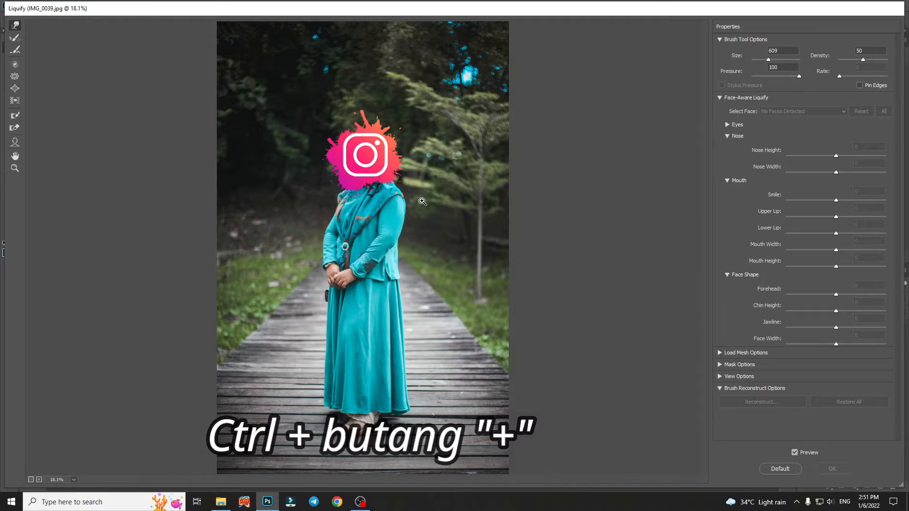
{"action": "key", "text": "ctrl+plus"}
{"action": "key", "text": "ctrl+plus"}
{"action": "key", "text": "ctrl+plus"}
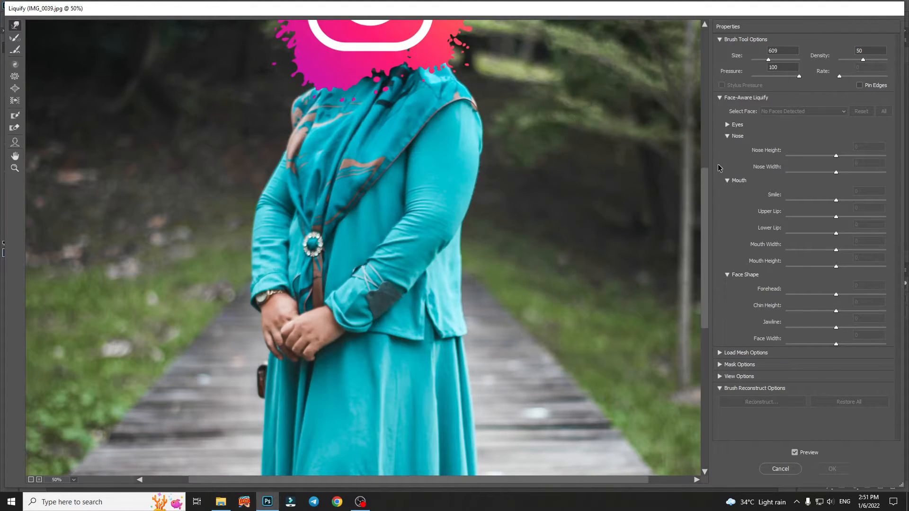
{"action": "left_click_drag", "start_coordinate": [706, 179], "coordinate": [705, 136]}
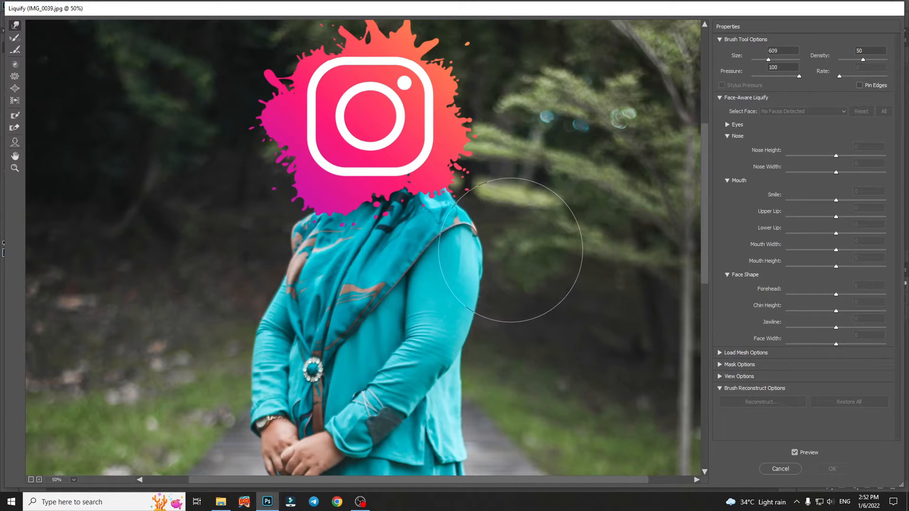
{"action": "mouse_move", "coordinate": [510, 250]}
{"action": "left_mouse_down"}
{"action": "mouse_move", "coordinate": [507, 280]}
{"action": "mouse_move", "coordinate": [520, 288]}
{"action": "mouse_move", "coordinate": [492, 306]}
{"action": "mouse_move", "coordinate": [494, 340]}
{"action": "mouse_move", "coordinate": [498, 320]}
{"action": "left_mouse_up"}
{"action": "mouse_move", "coordinate": [498, 363]}
{"action": "left_mouse_down"}
{"action": "mouse_move", "coordinate": [492, 391]}
{"action": "mouse_move", "coordinate": [481, 400]}
{"action": "mouse_move", "coordinate": [470, 394]}
{"action": "left_mouse_up"}
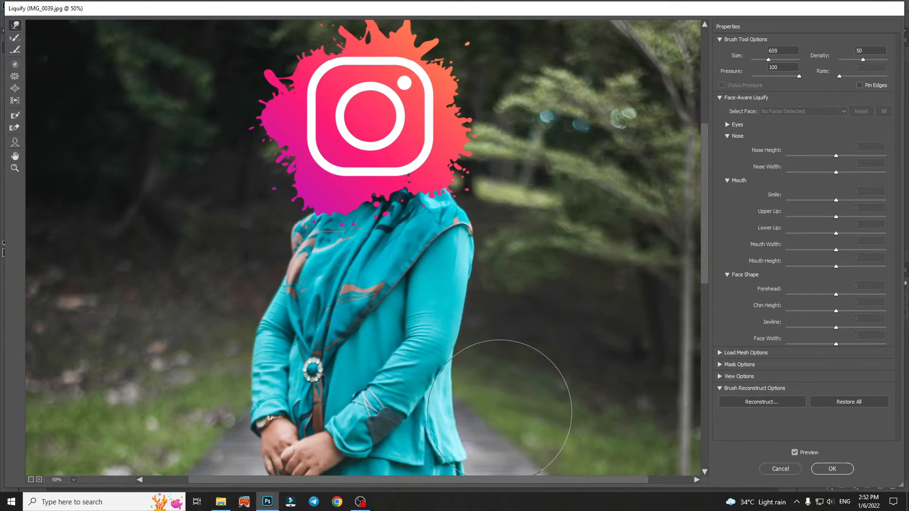
Step: Warp the jacket's waist, hem and the upper skirt edge on the image's right side inward to slim the silhouette
{"action": "scroll", "coordinate": [524, 369], "scroll_direction": "down", "scroll_amount": 4}
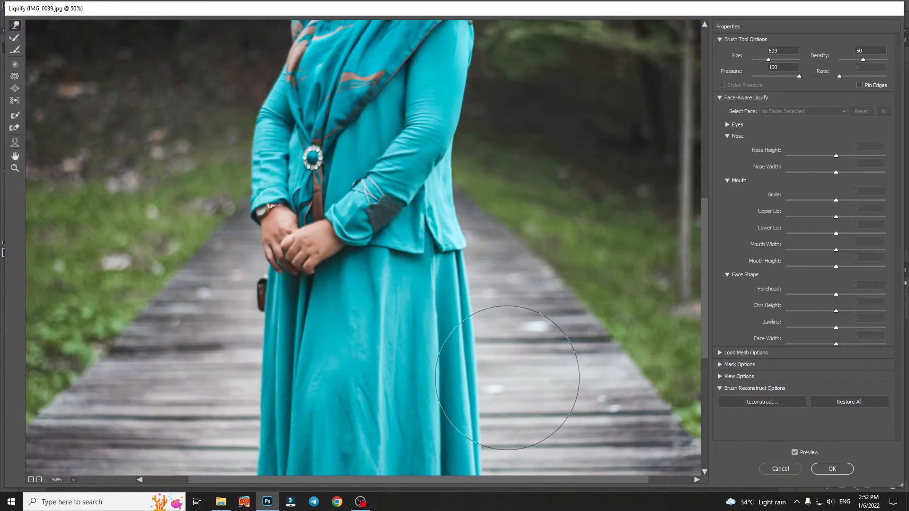
{"action": "scroll", "coordinate": [516, 360], "scroll_direction": "up", "scroll_amount": 2}
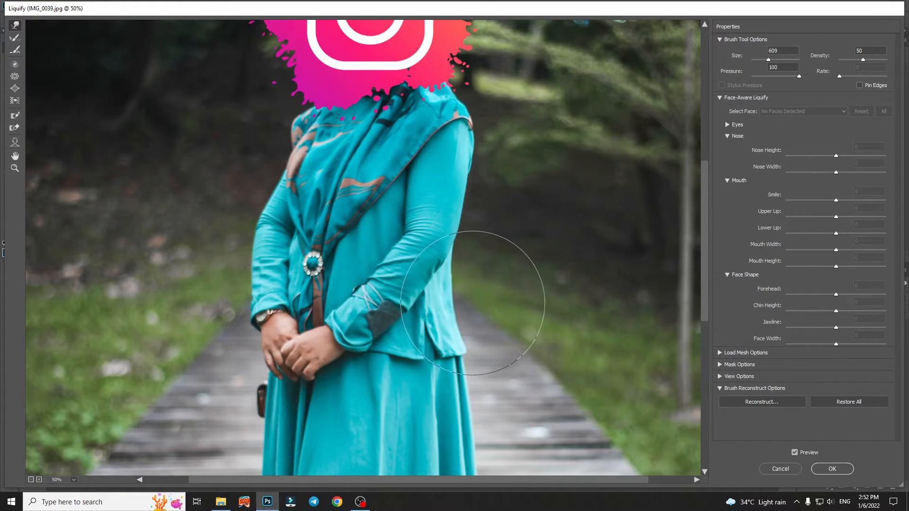
{"action": "mouse_move", "coordinate": [473, 303]}
{"action": "left_mouse_down"}
{"action": "mouse_move", "coordinate": [481, 344]}
{"action": "mouse_move", "coordinate": [466, 314]}
{"action": "left_mouse_up"}
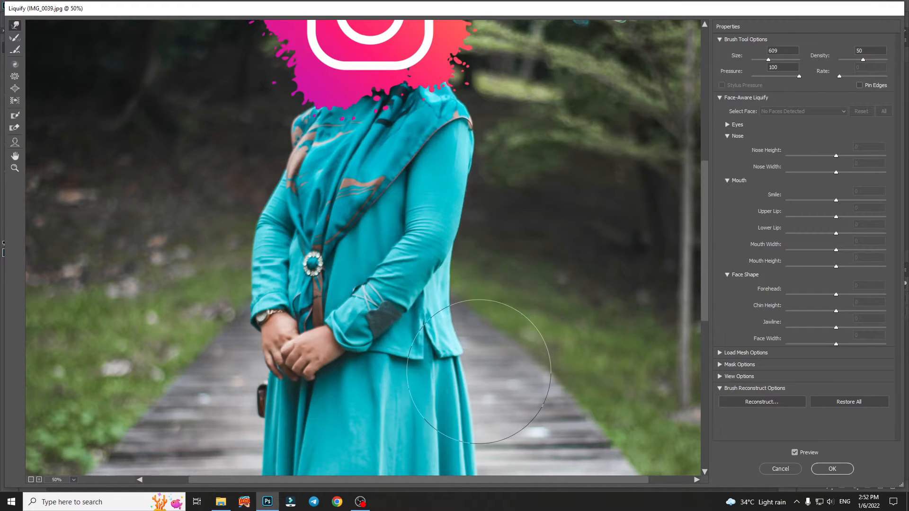
{"action": "left_click_drag", "start_coordinate": [479, 372], "coordinate": [481, 407]}
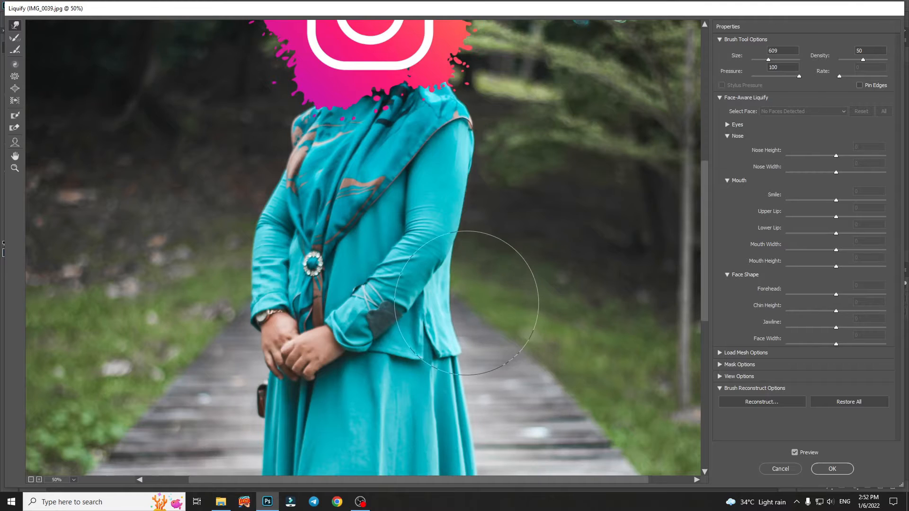
{"action": "left_click_drag", "start_coordinate": [467, 301], "coordinate": [463, 301]}
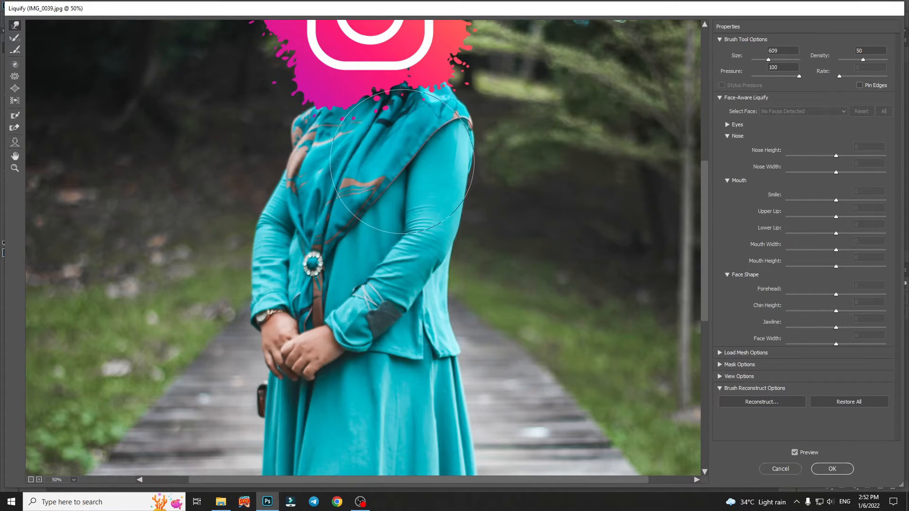
Step: Nudge the scarf edge and jacket front toward the arm on the image's right side to slim the sleeve from within
{"action": "left_click_drag", "start_coordinate": [402, 162], "coordinate": [403, 161]}
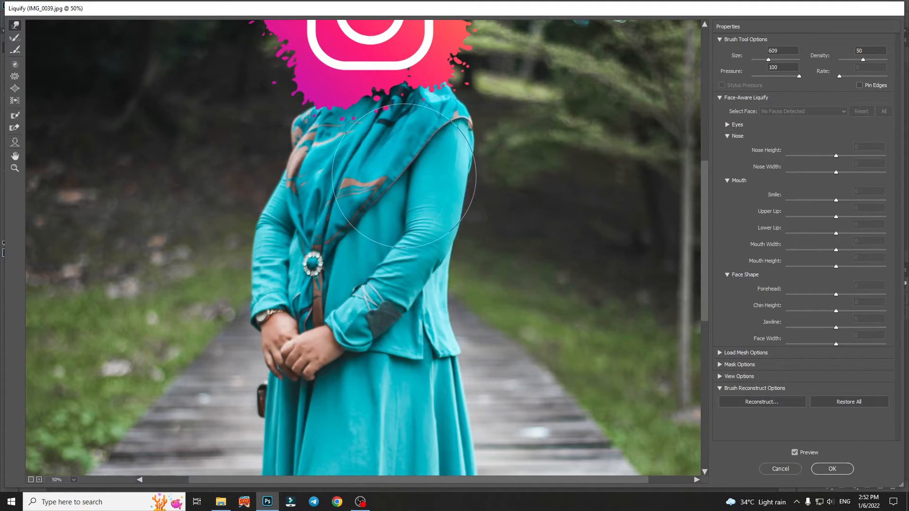
{"action": "left_click_drag", "start_coordinate": [402, 184], "coordinate": [403, 209]}
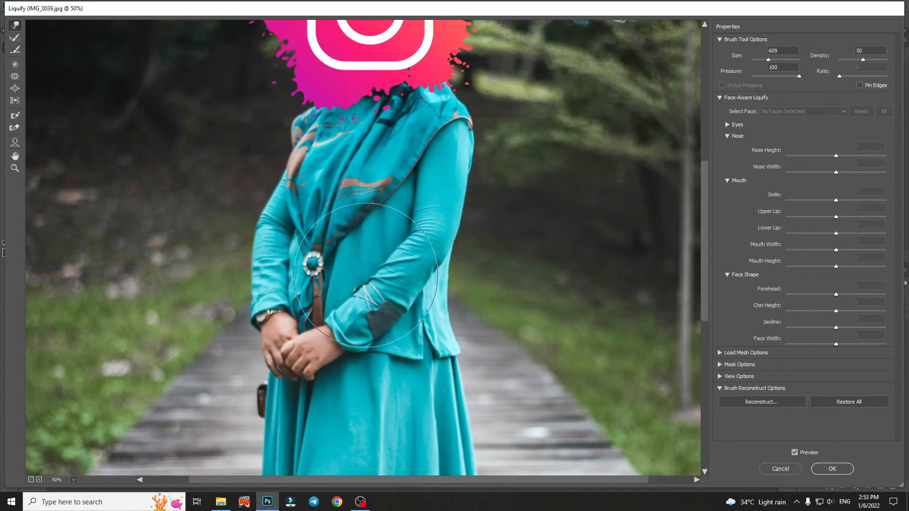
{"action": "left_click_drag", "start_coordinate": [351, 284], "coordinate": [352, 292]}
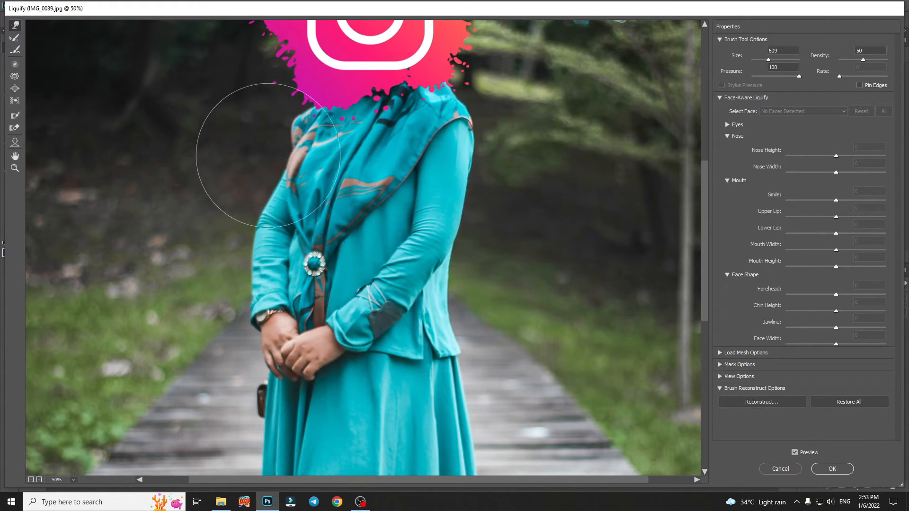
Step: Warp the shoulder and sleeve on the image's left side inward to narrow the arm
{"action": "left_click_drag", "start_coordinate": [269, 149], "coordinate": [290, 125]}
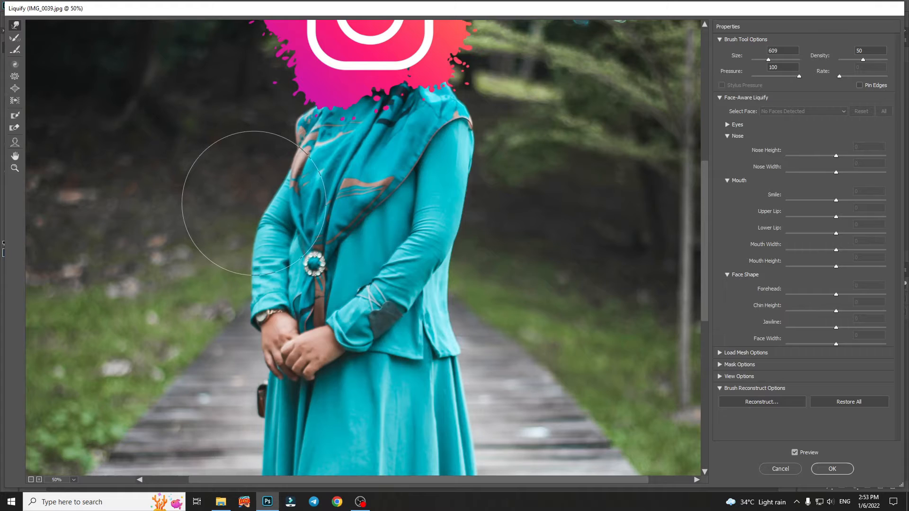
{"action": "left_click_drag", "start_coordinate": [247, 224], "coordinate": [253, 225]}
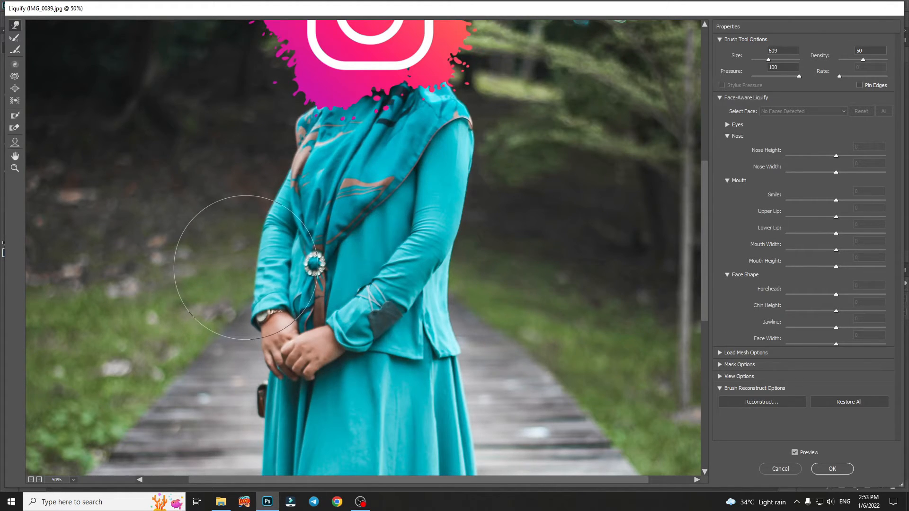
{"action": "left_click_drag", "start_coordinate": [242, 283], "coordinate": [243, 310]}
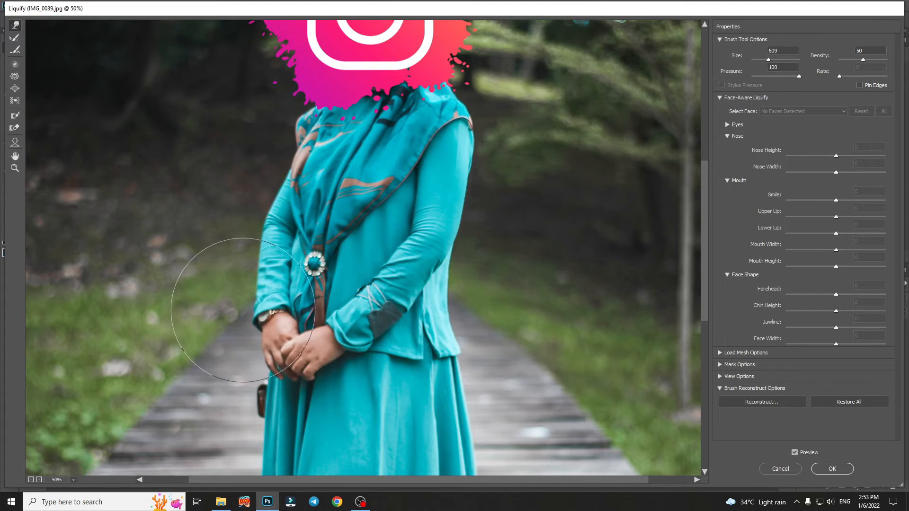
{"action": "left_click_drag", "start_coordinate": [276, 224], "coordinate": [288, 253]}
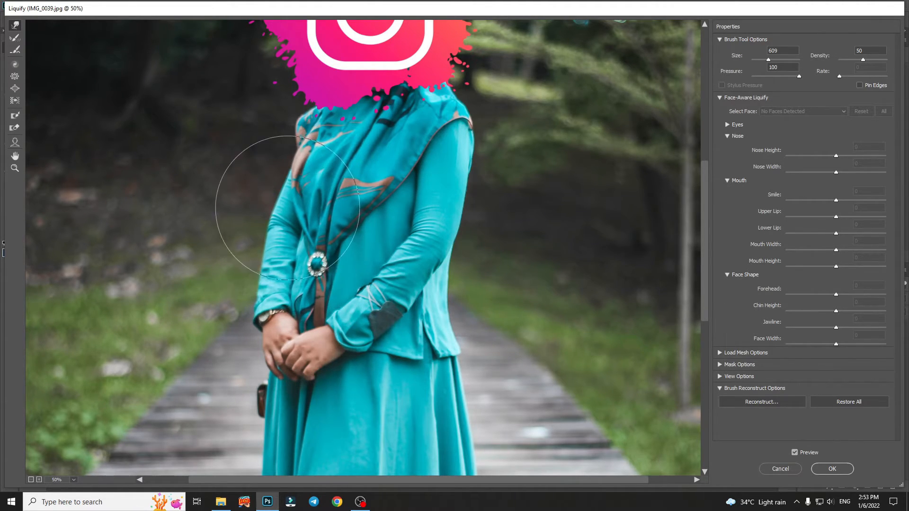
{"action": "left_click_drag", "start_coordinate": [292, 157], "coordinate": [301, 129]}
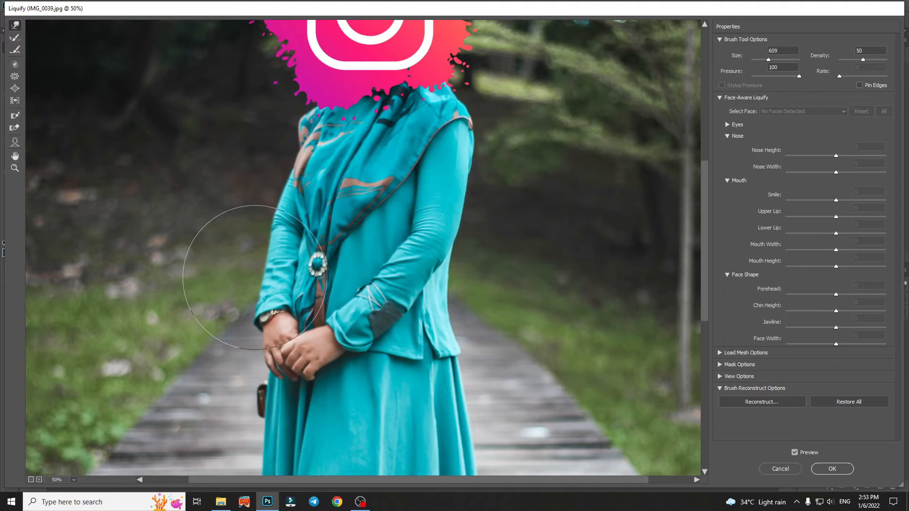
Step: Warp the cuff, hand and handbag on the image's left side inward, and apply the Liquify changes
{"action": "left_click_drag", "start_coordinate": [247, 314], "coordinate": [254, 344]}
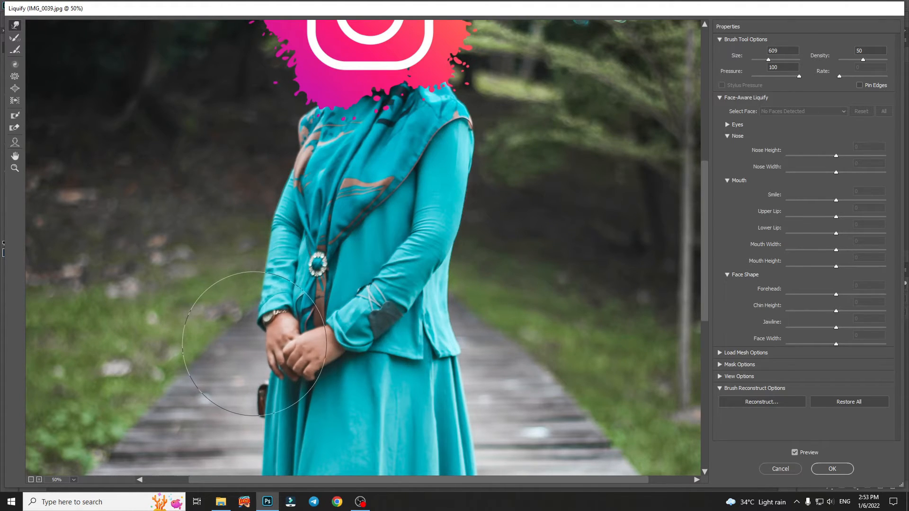
{"action": "left_click_drag", "start_coordinate": [250, 377], "coordinate": [258, 403]}
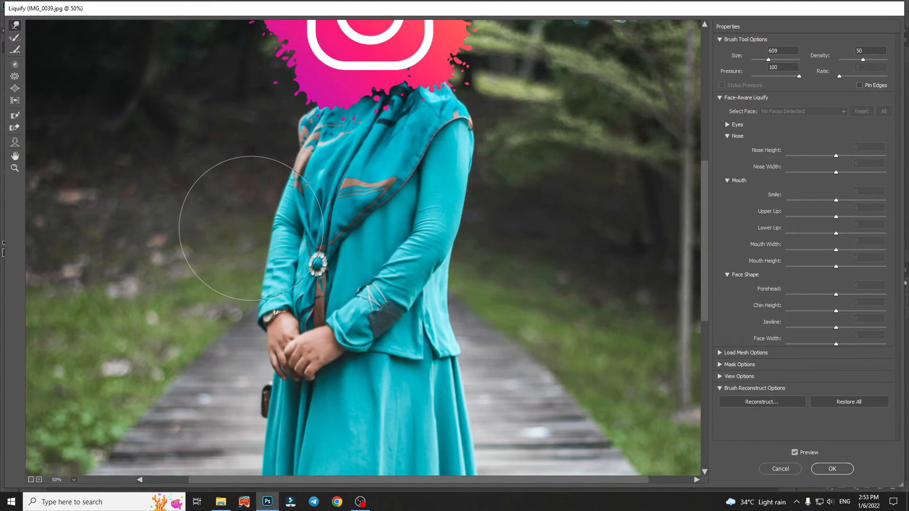
{"action": "left_click", "coordinate": [832, 469]}
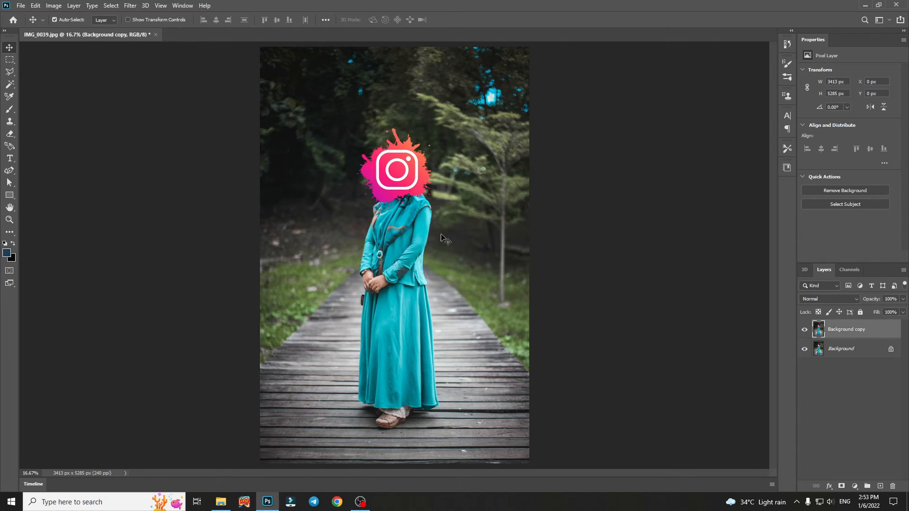
Step: Toggle the Background copy layer's visibility to compare the slimmed figure with the original photo
{"action": "left_click", "coordinate": [805, 330]}
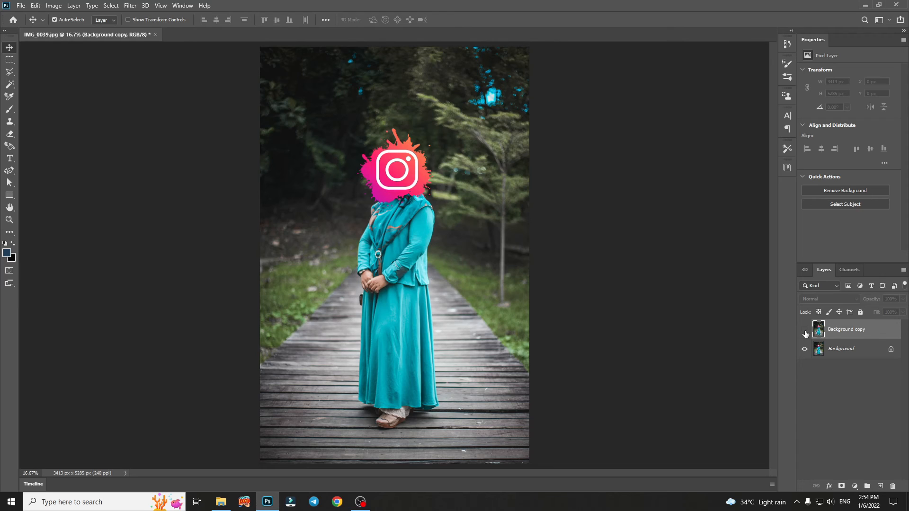
{"action": "left_click", "coordinate": [805, 330]}
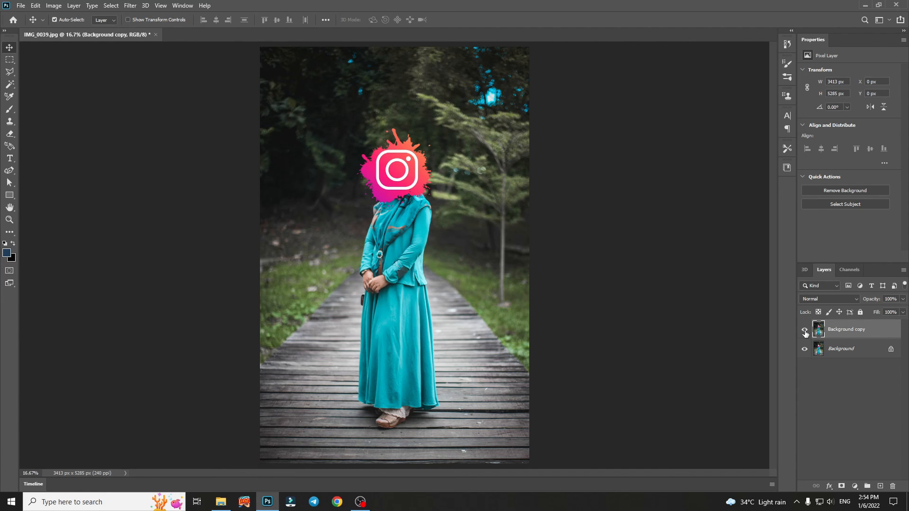
{"action": "left_click", "coordinate": [804, 331]}
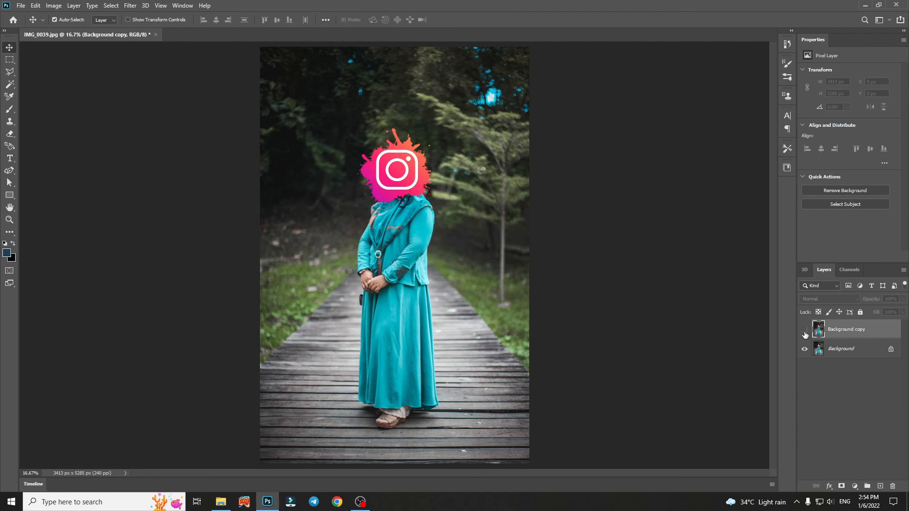
{"action": "left_click", "coordinate": [804, 330]}
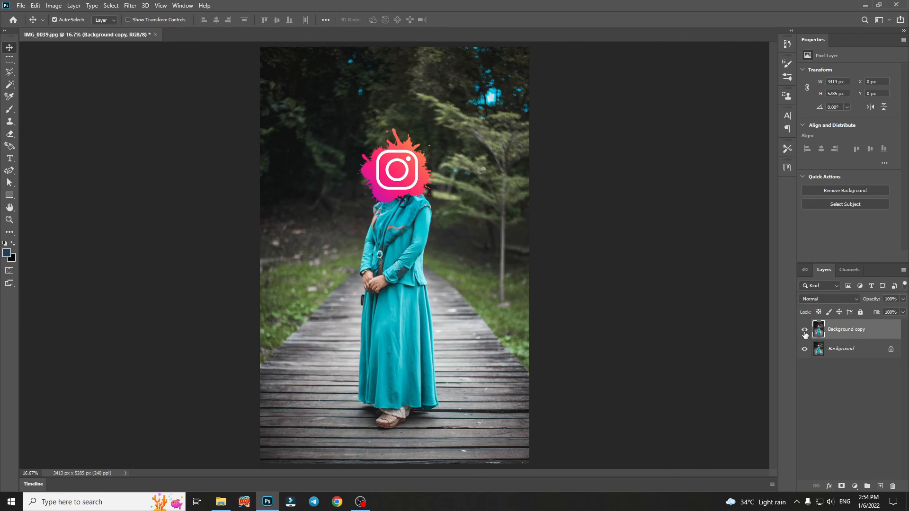